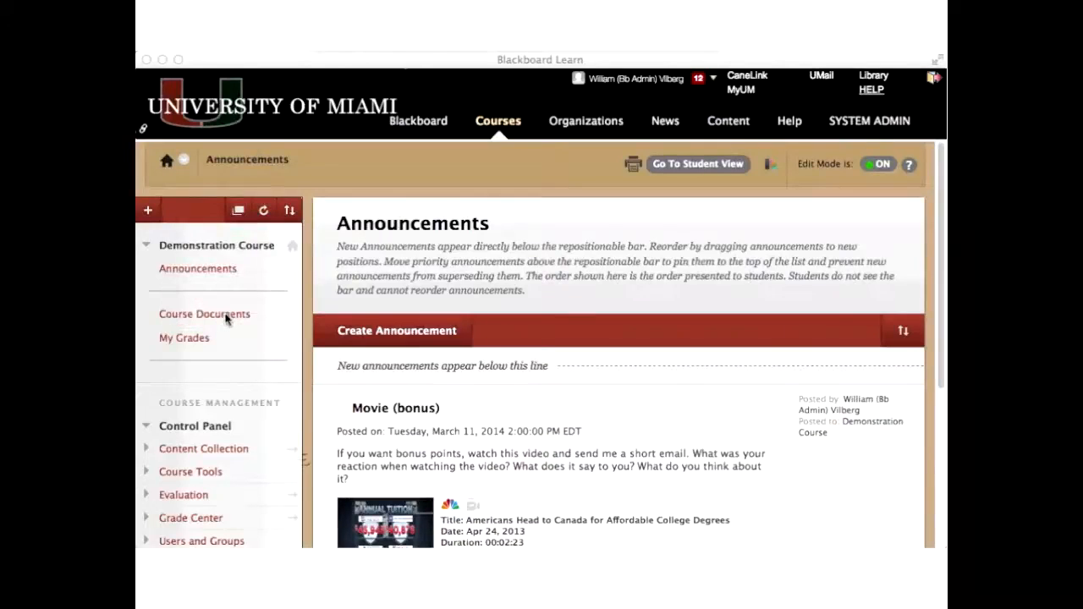
Open the Course Documents area of the Demonstration Course and hide the course menu
left_click(227, 319)
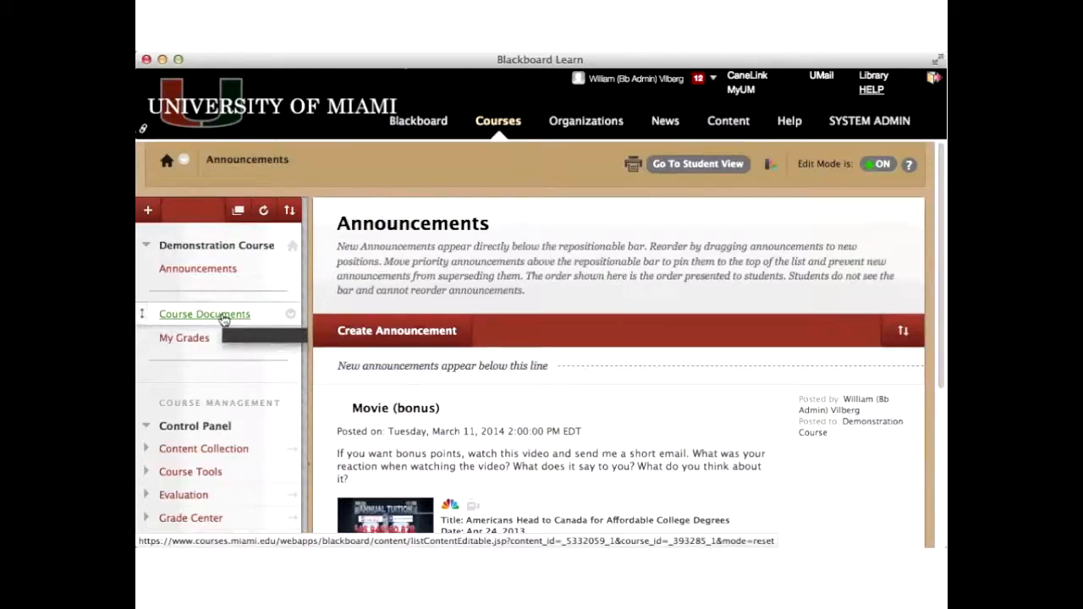
left_click(223, 314)
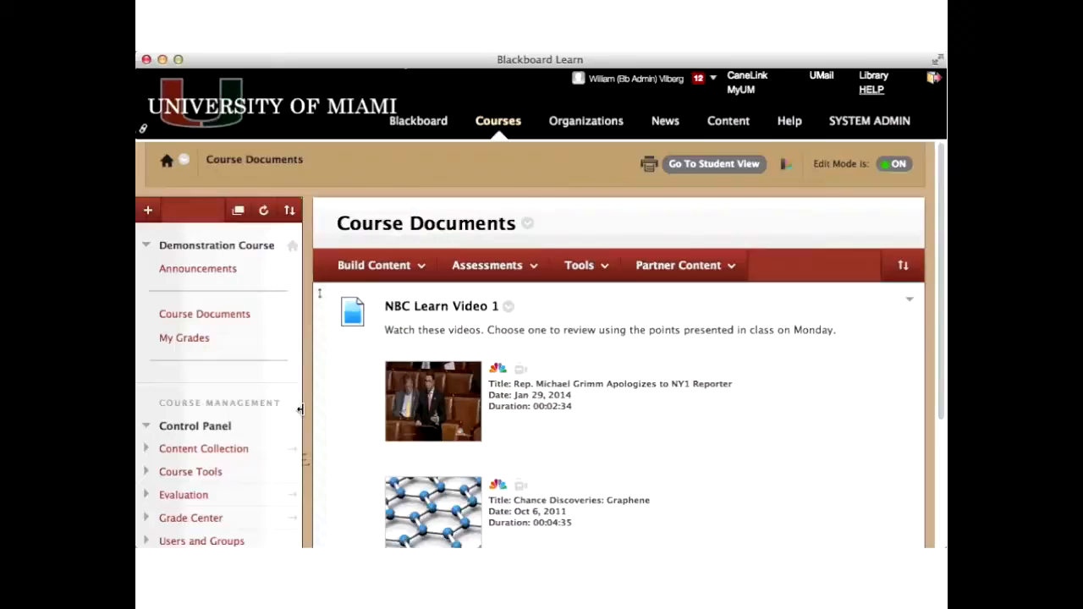
left_click(305, 411)
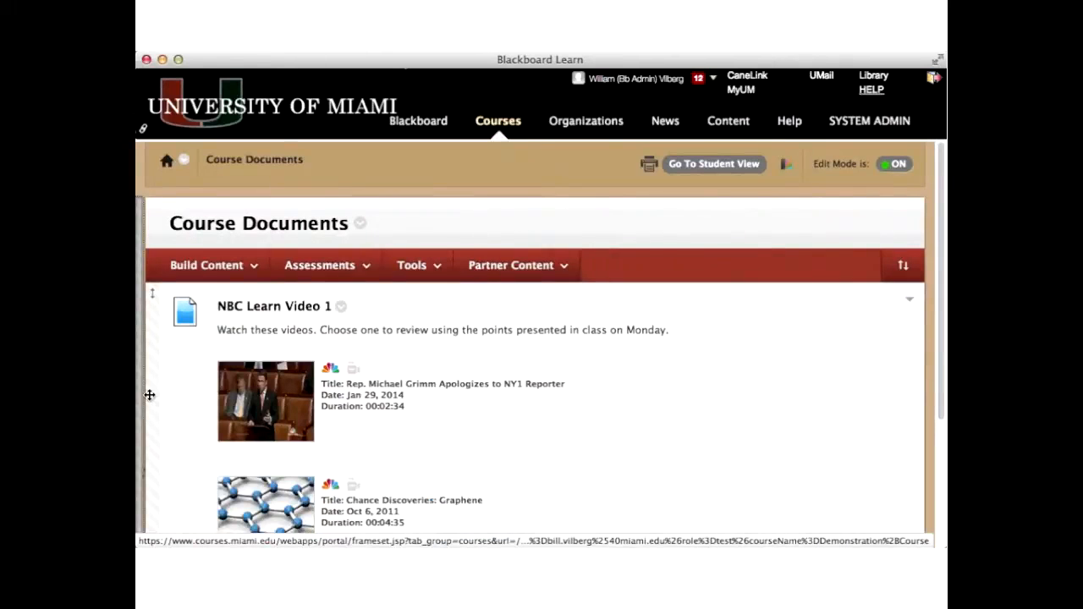
Show and hide the course menu beside the Course Documents page repeatedly to demonstrate the toggle
left_click(140, 395)
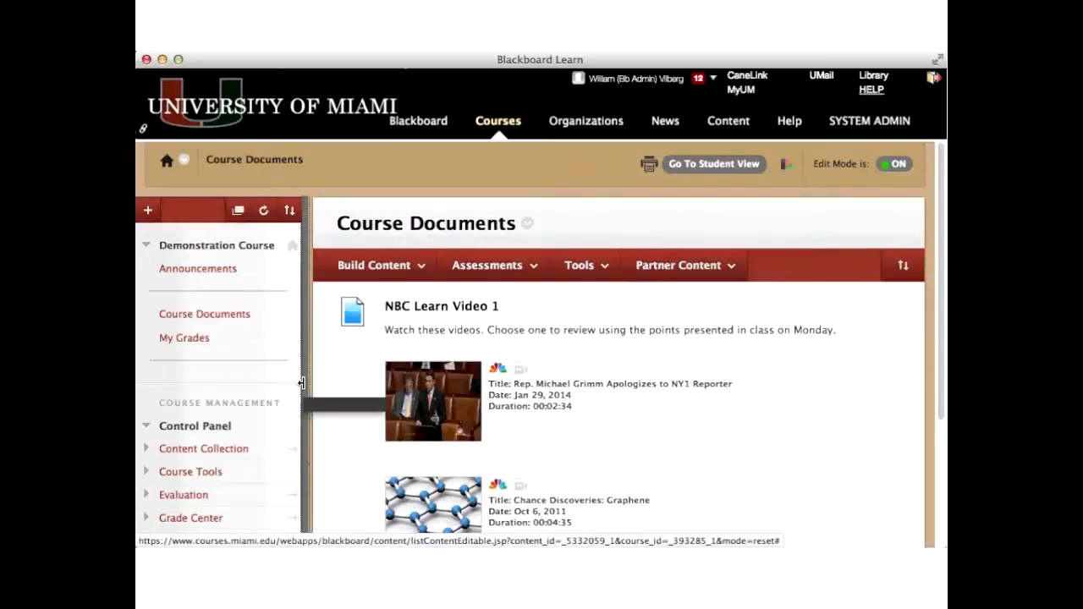
left_click(301, 383)
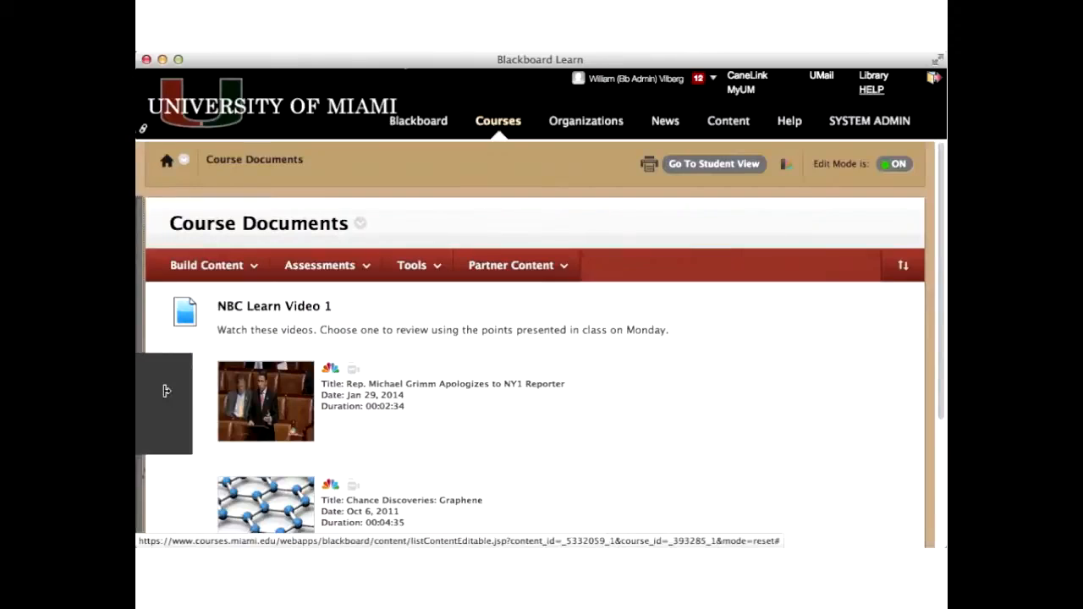
left_click(166, 390)
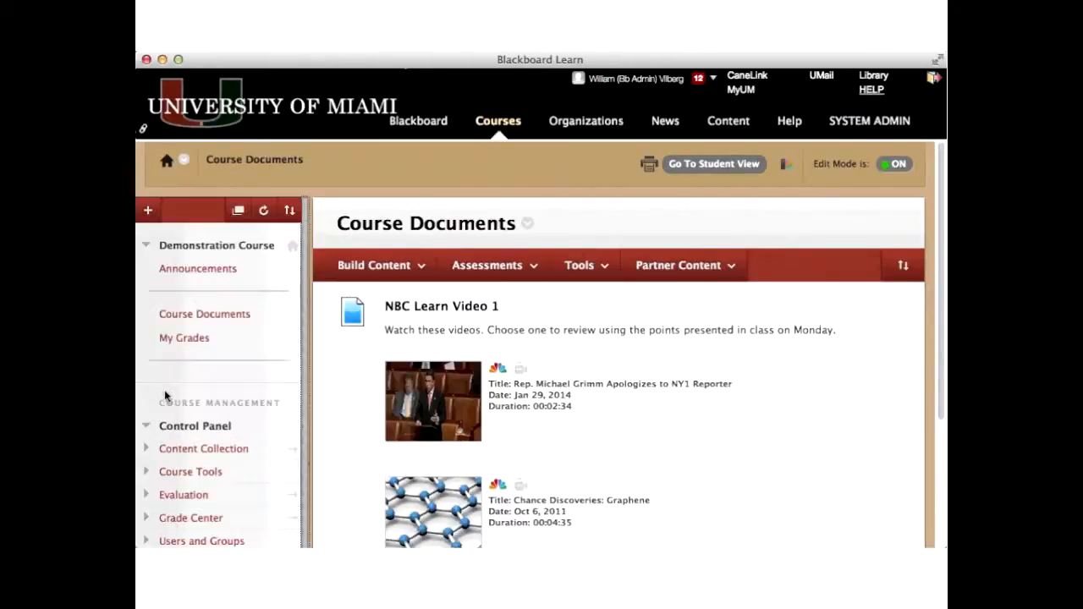
left_click(307, 405)
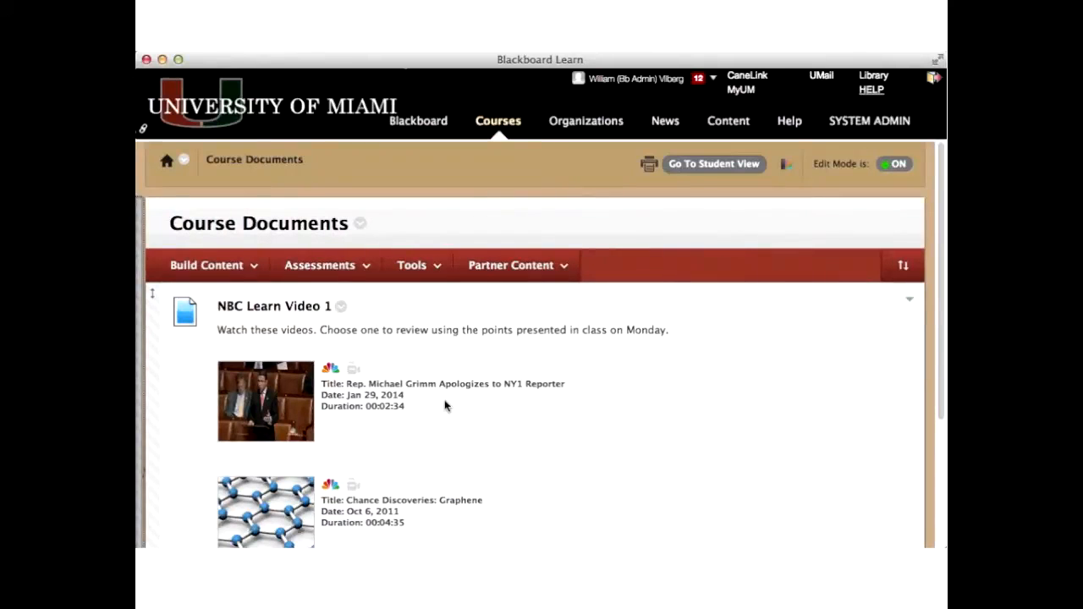
Start a new content item in Course Documents named "Another NBC Learn Video" and place the cursor in its text body
left_click(224, 267)
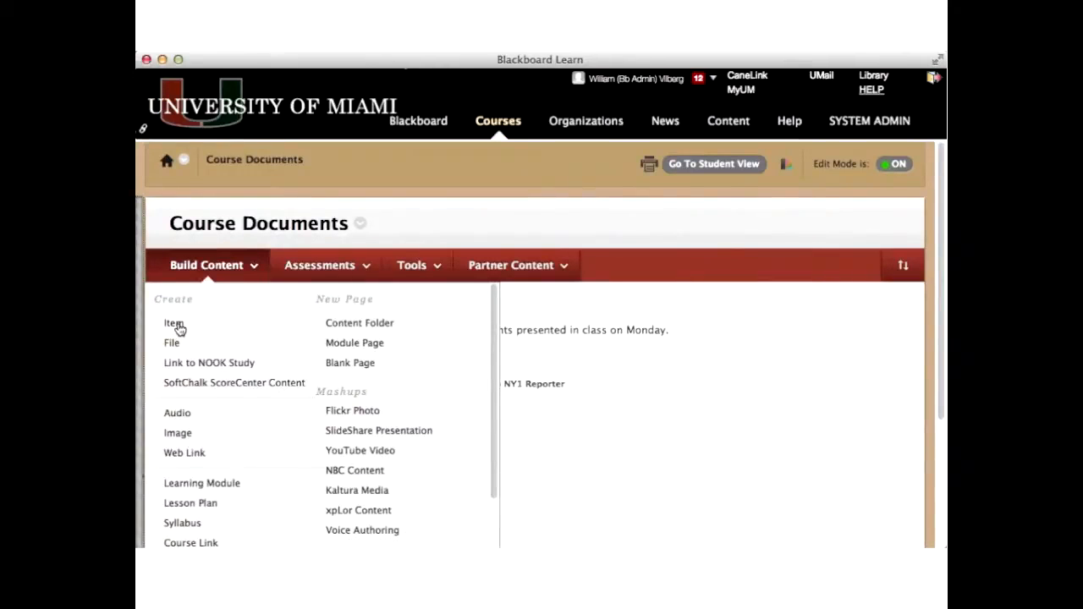
left_click(174, 324)
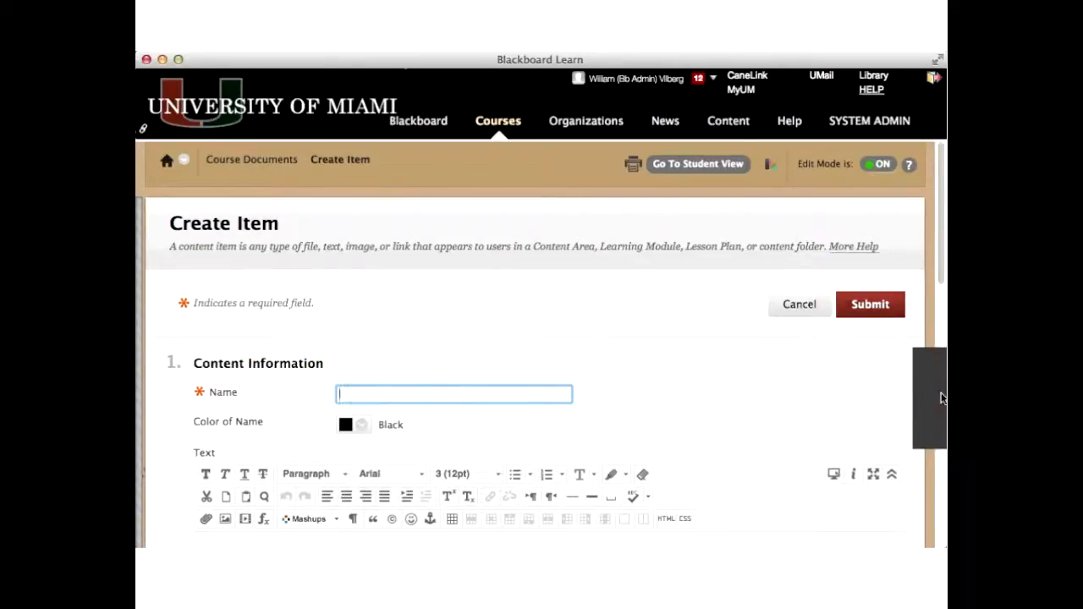
type("Another ")
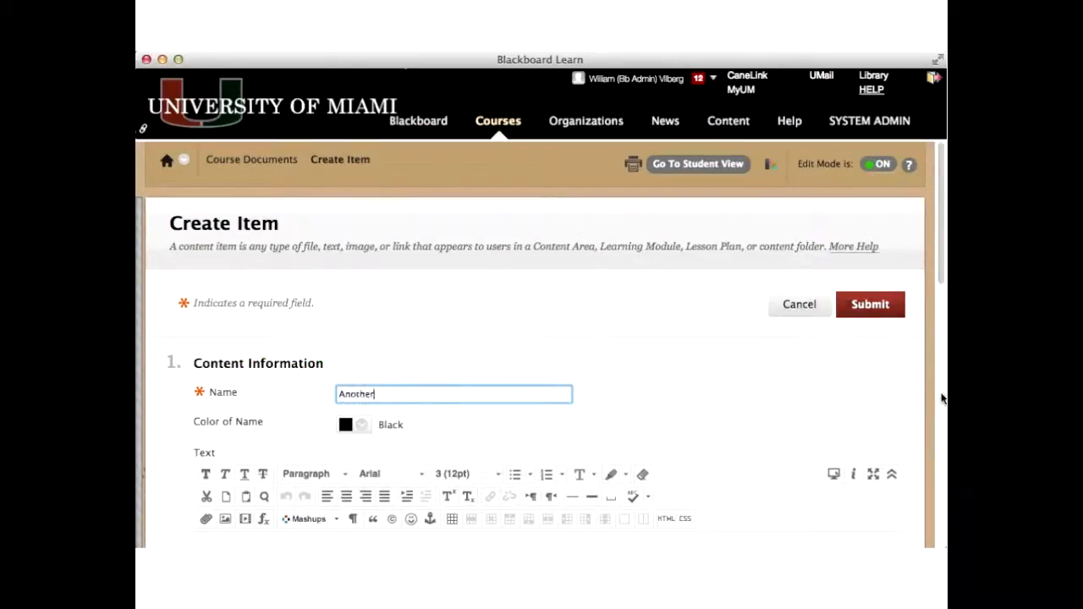
type("NBC Learn Video")
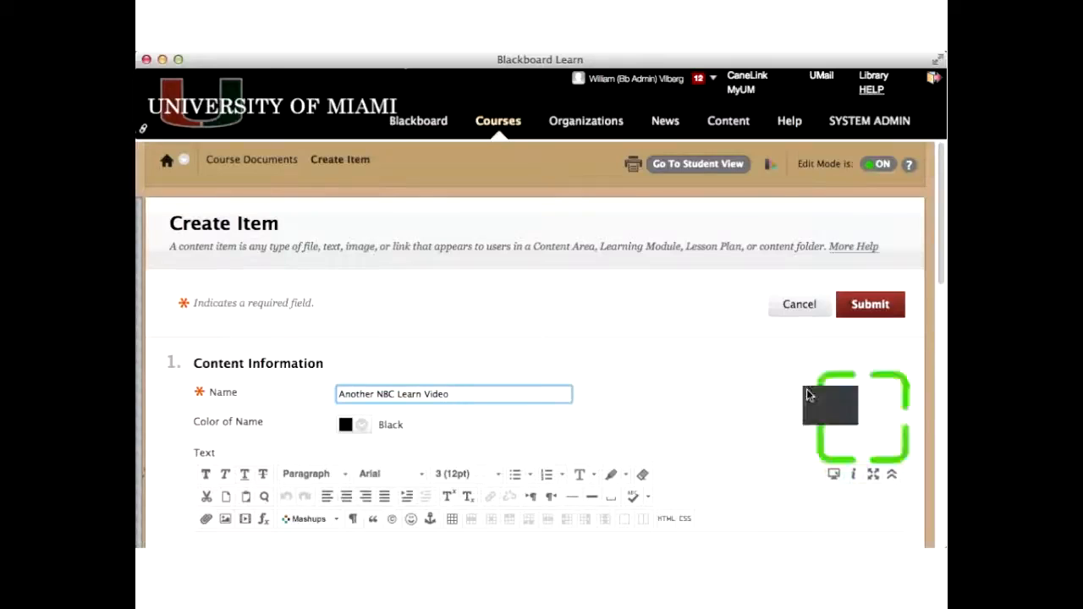
scroll(806, 395, "down", 3)
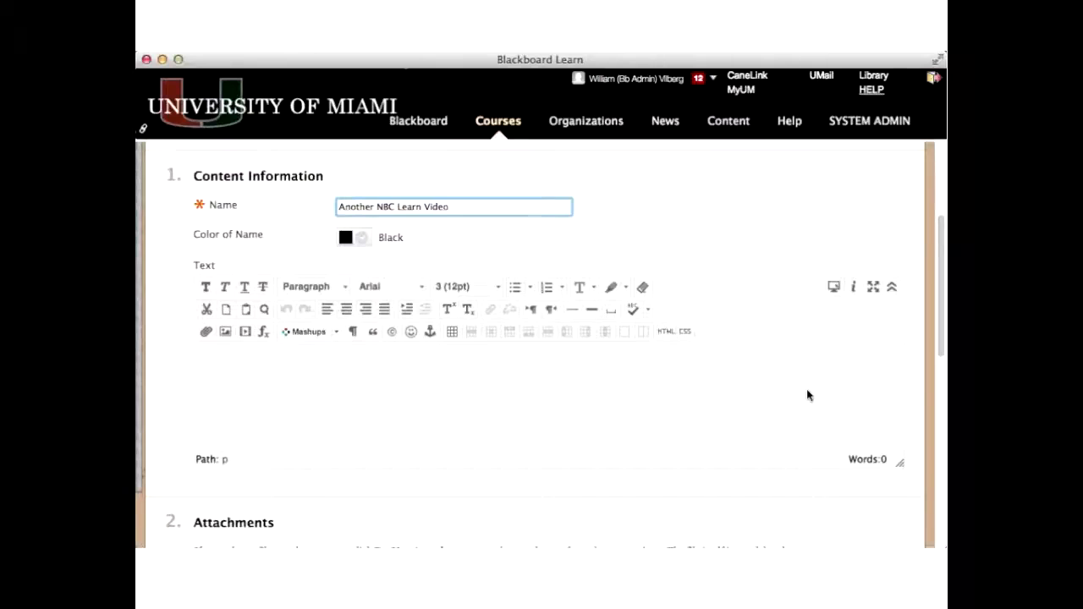
left_click(379, 355)
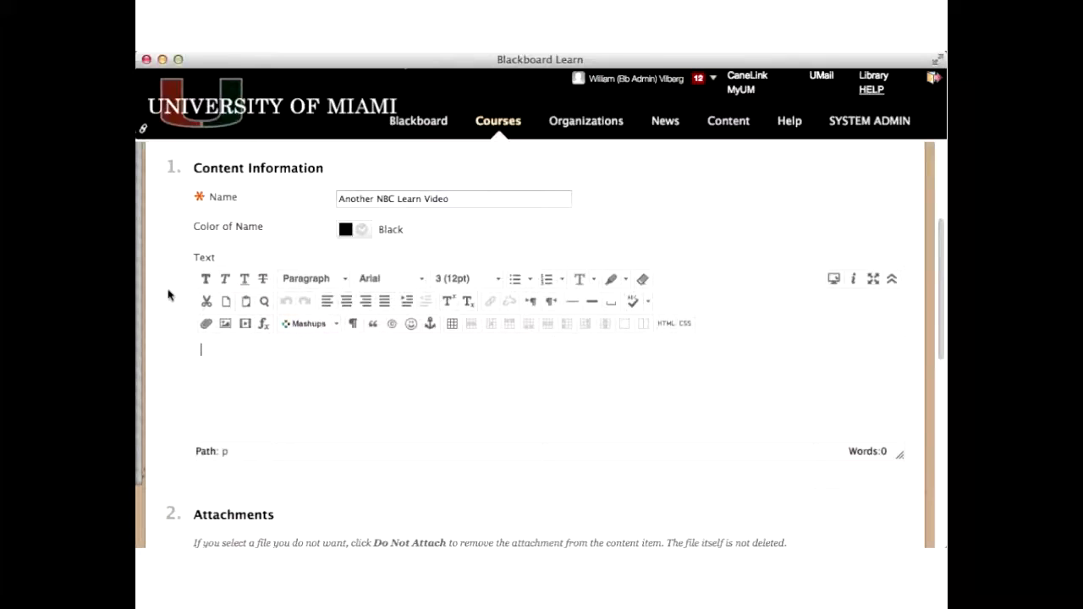
Preview the available mashup types, and collapse and re-expand the text editor's formatting tools
left_click(337, 326)
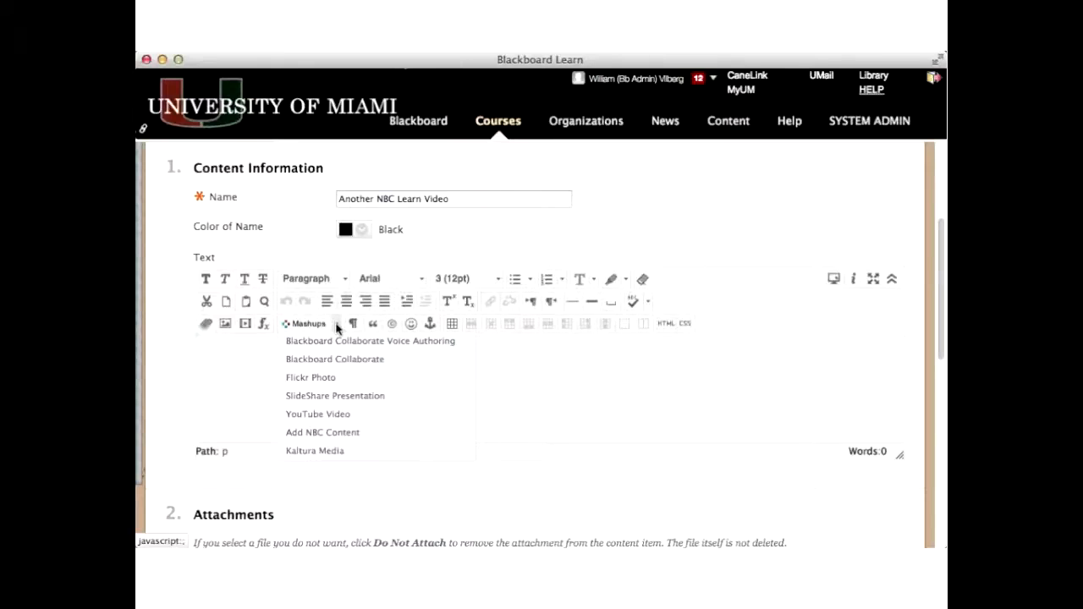
left_click(834, 326)
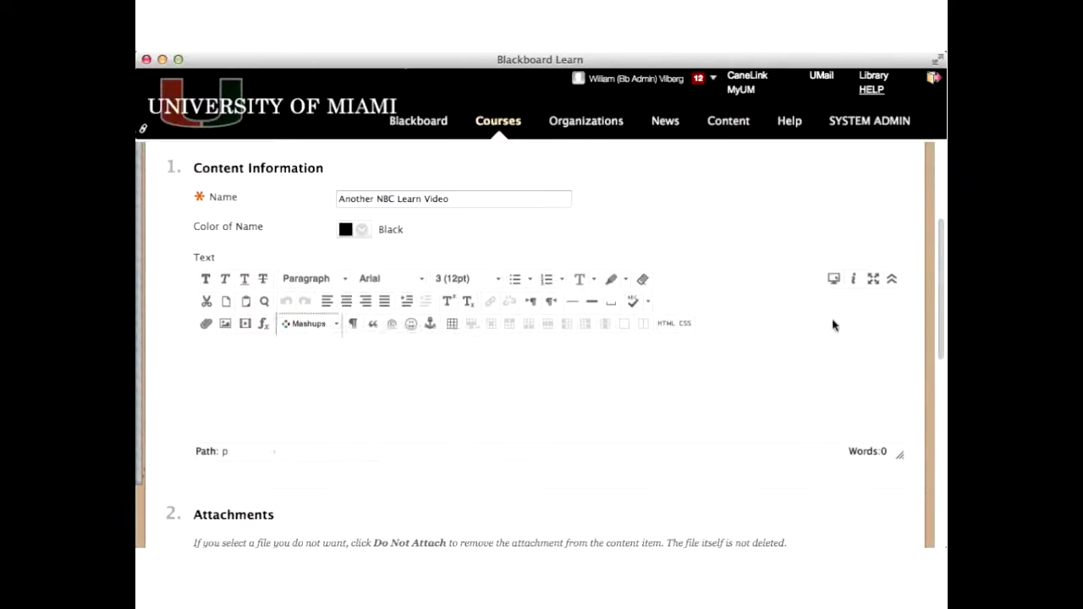
left_click(892, 280)
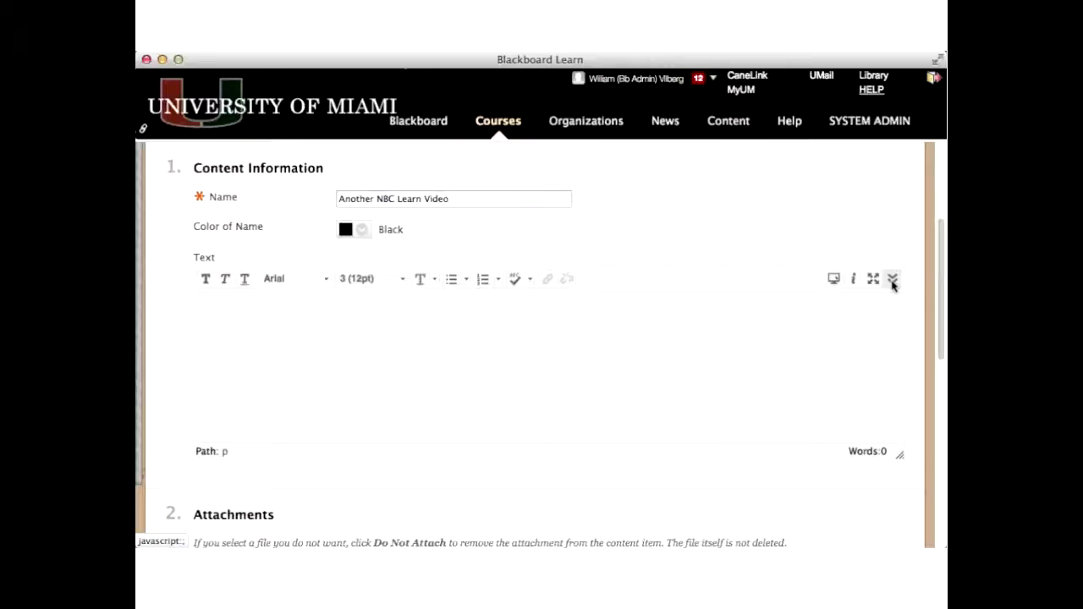
left_click(892, 281)
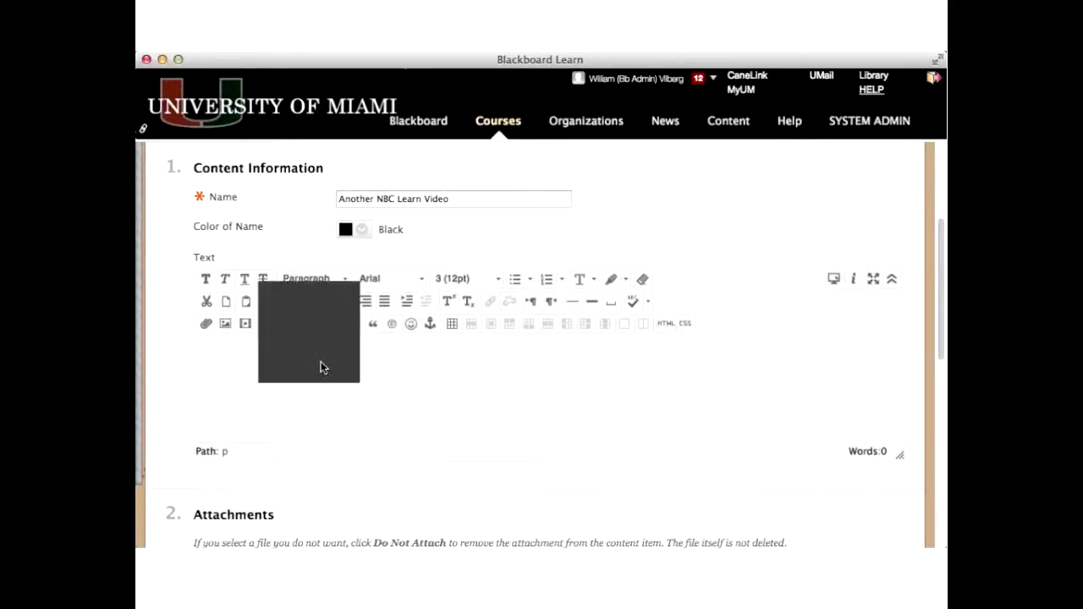
Start adding NBC content as a mashup in the item text and browse to the Genetics topic under Biology
left_click(336, 329)
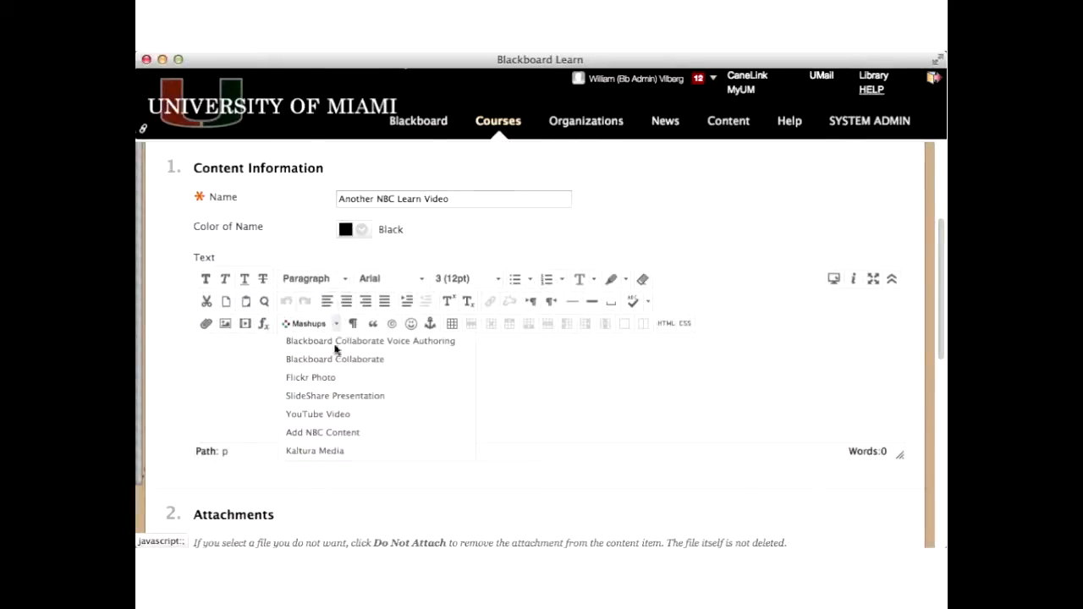
left_click(336, 433)
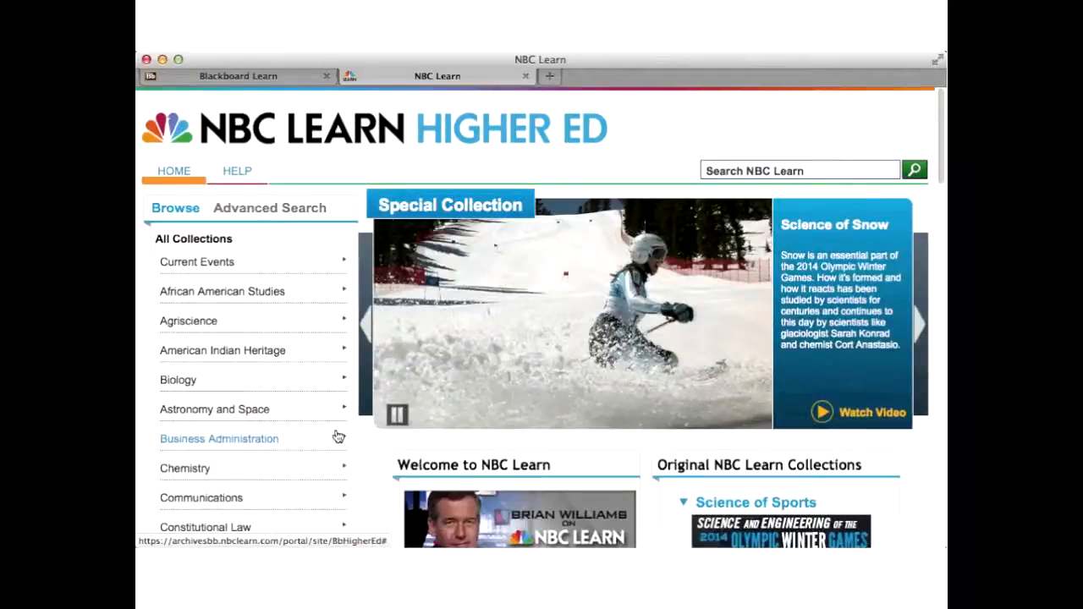
left_click(259, 380)
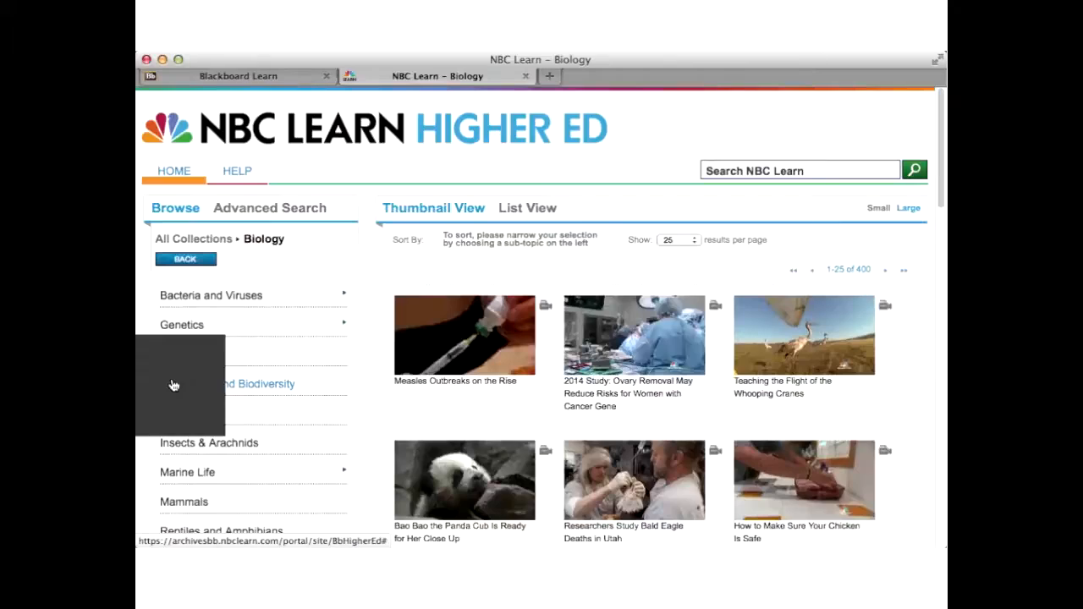
left_click(184, 328)
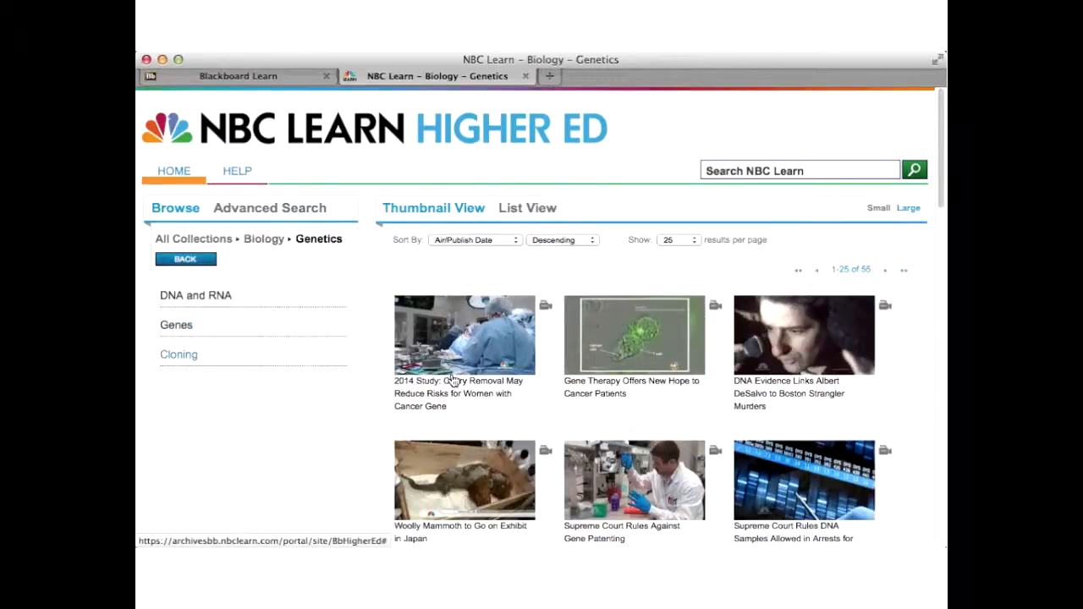
Preview the video "Gene Therapy Offers New Hope to Cancer Patients", pause it and read through its transcript
left_click(653, 354)
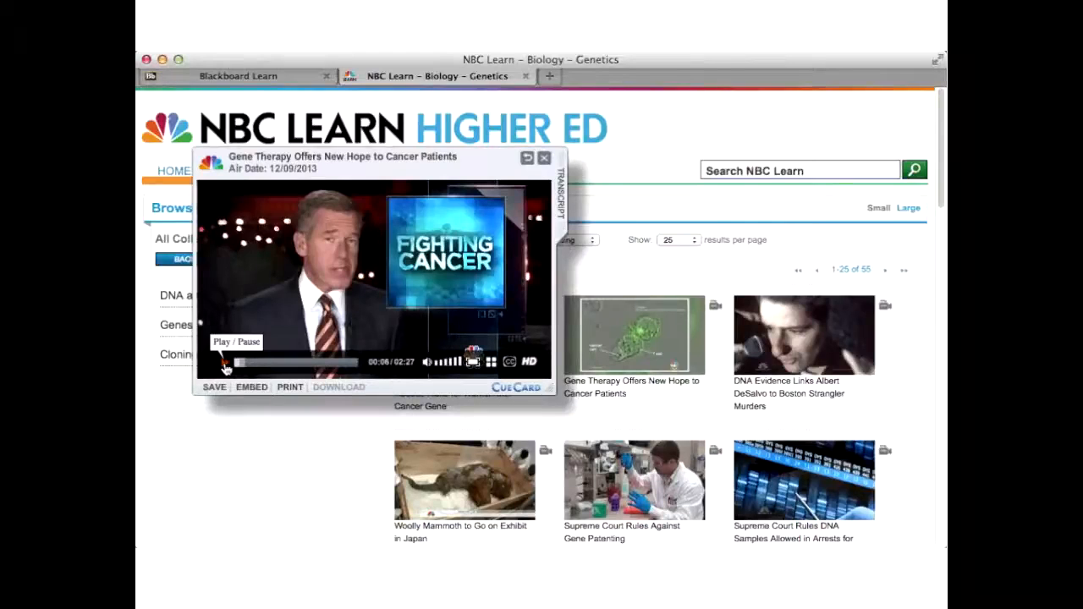
left_click(225, 366)
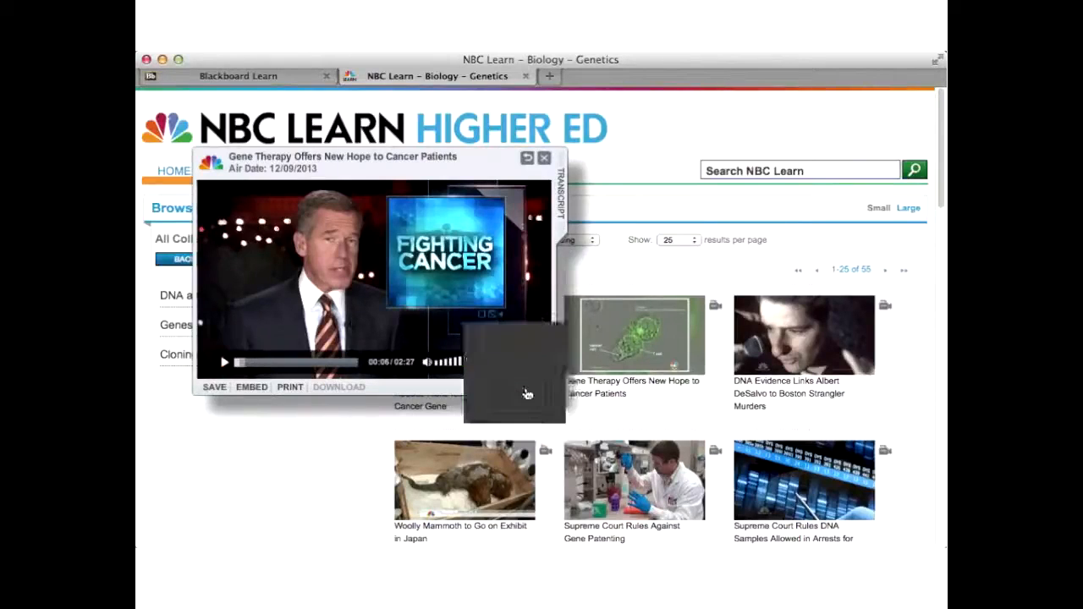
left_click(563, 196)
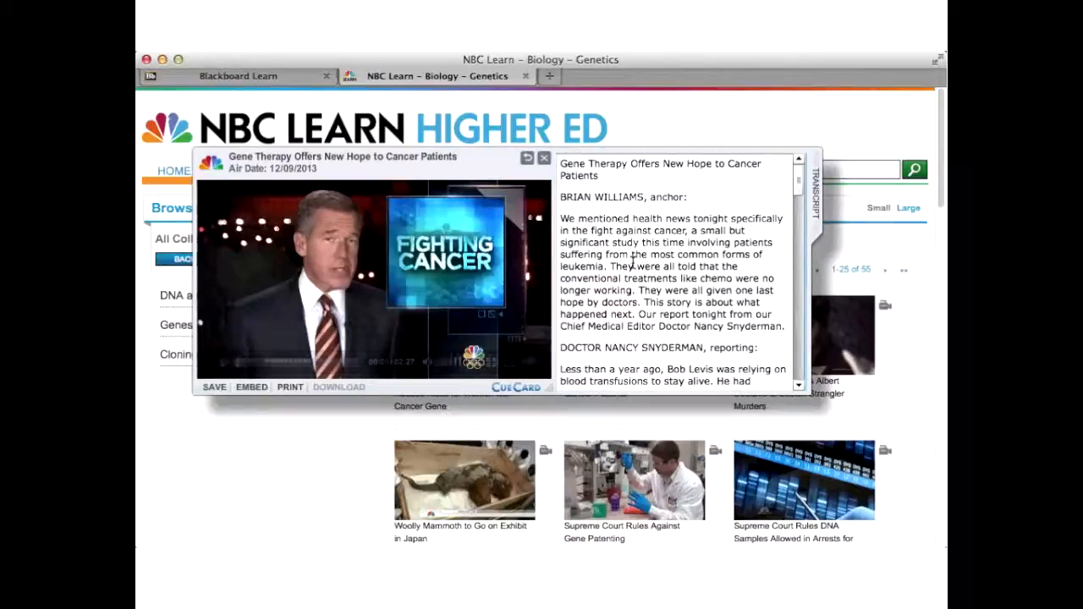
scroll(633, 264, "down", 5)
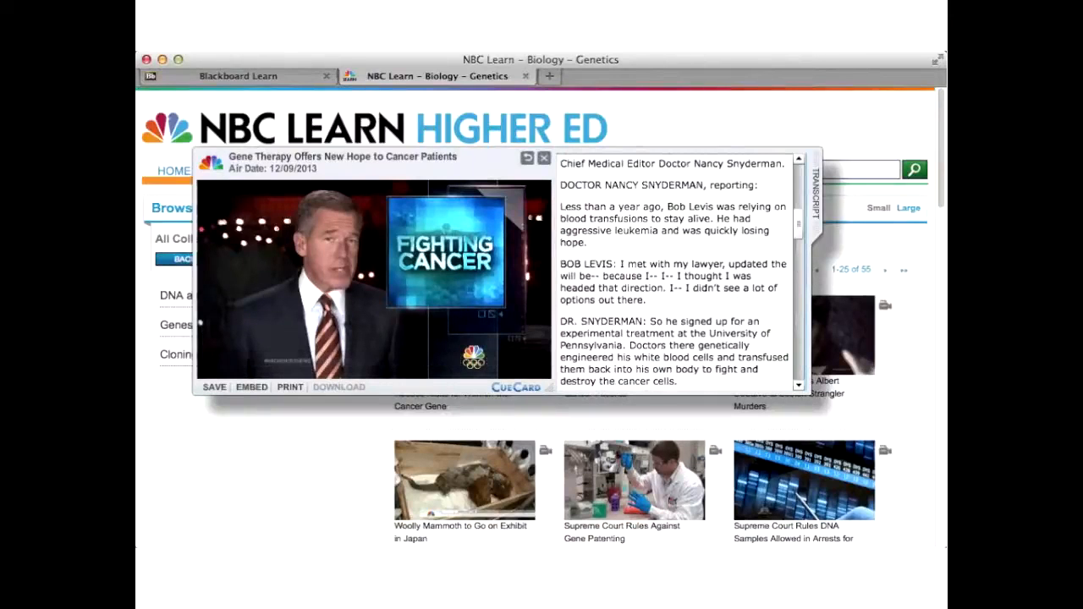
left_click(817, 218)
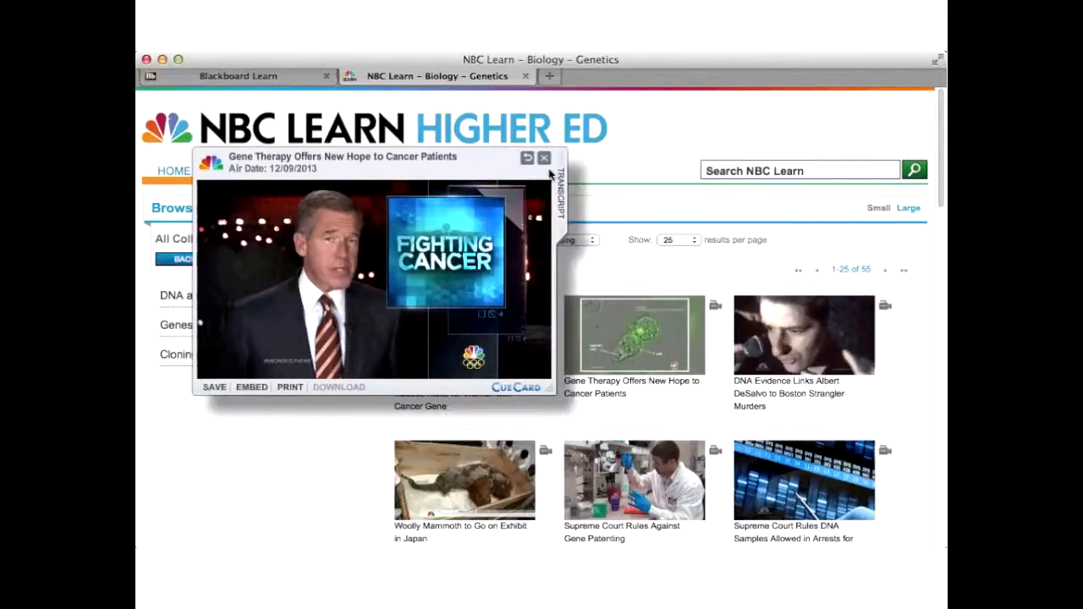
Examine the gene therapy video's general information, description, keywords and citation, and close the video preview
left_click(527, 161)
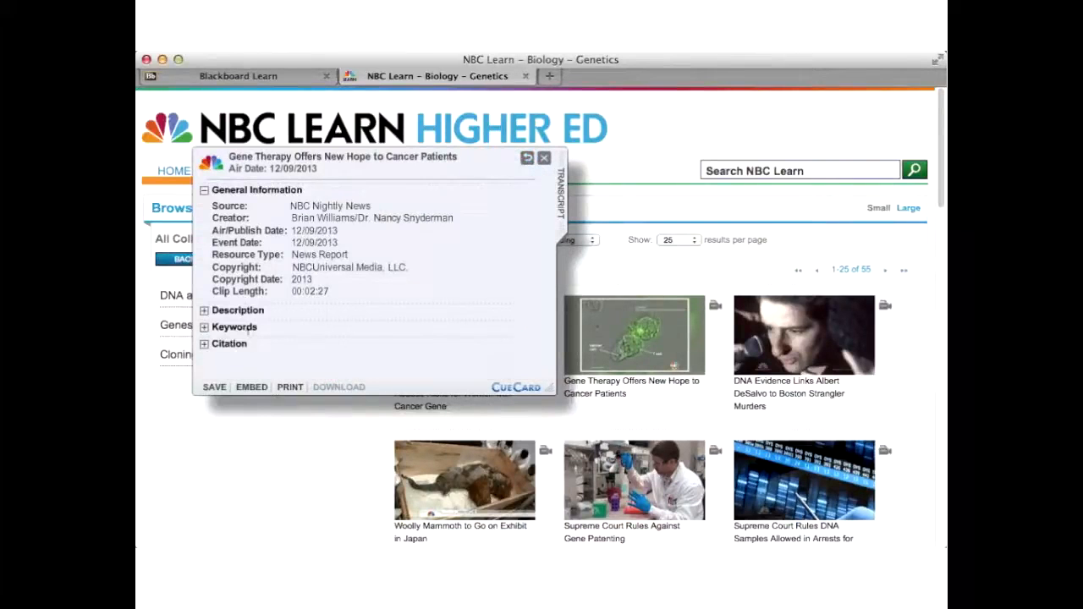
left_click(203, 312)
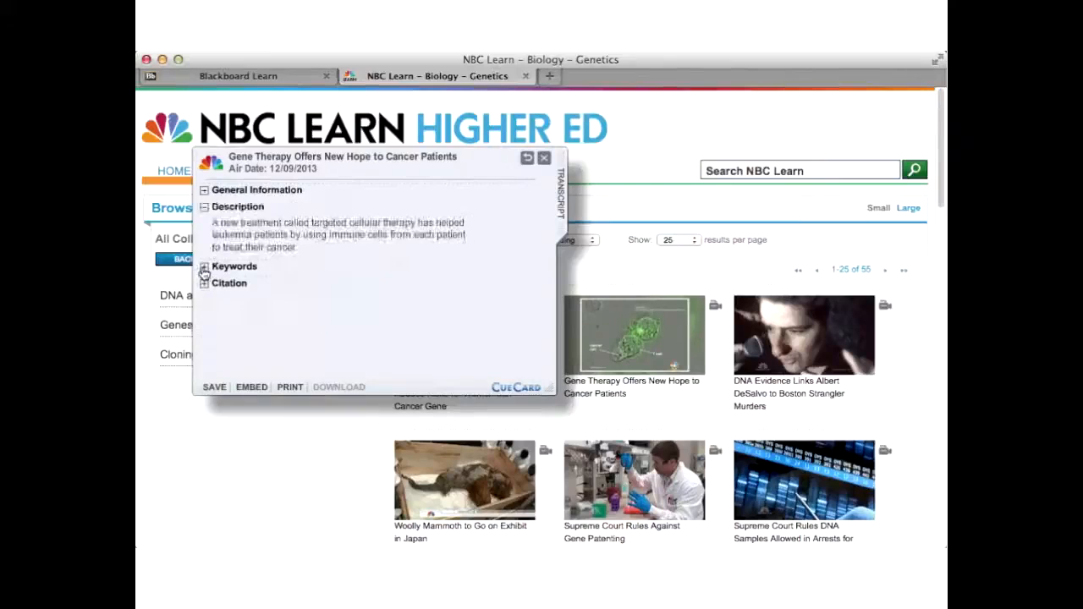
left_click(204, 266)
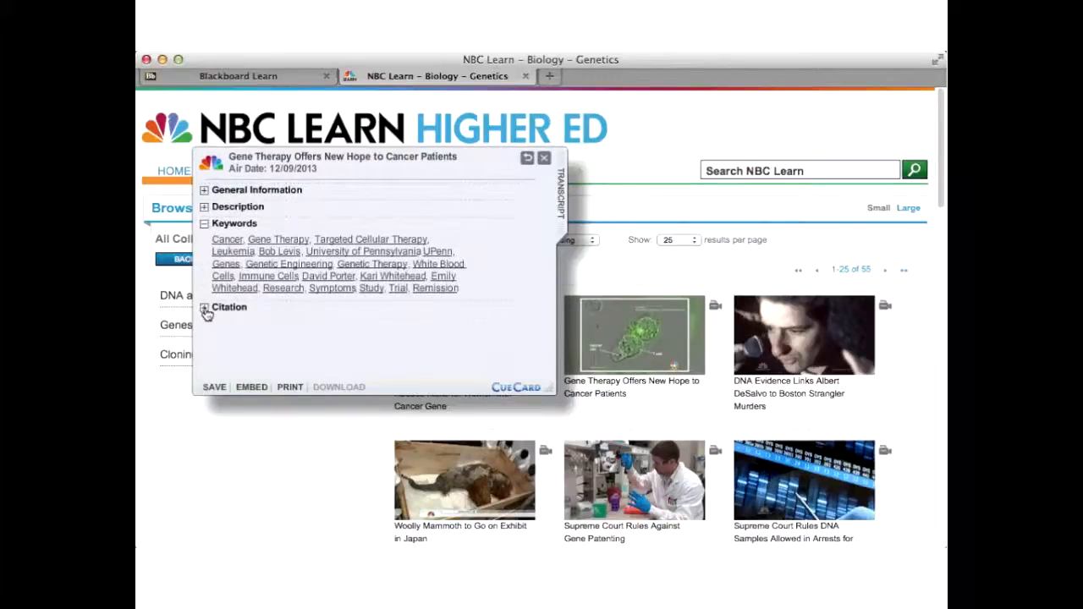
left_click(204, 310)
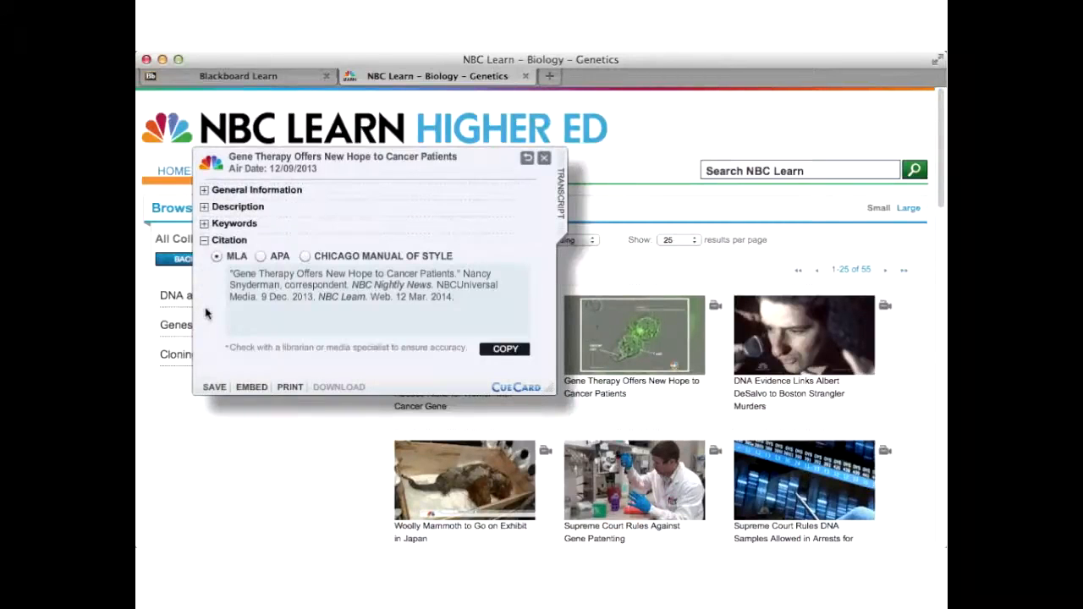
left_click(527, 160)
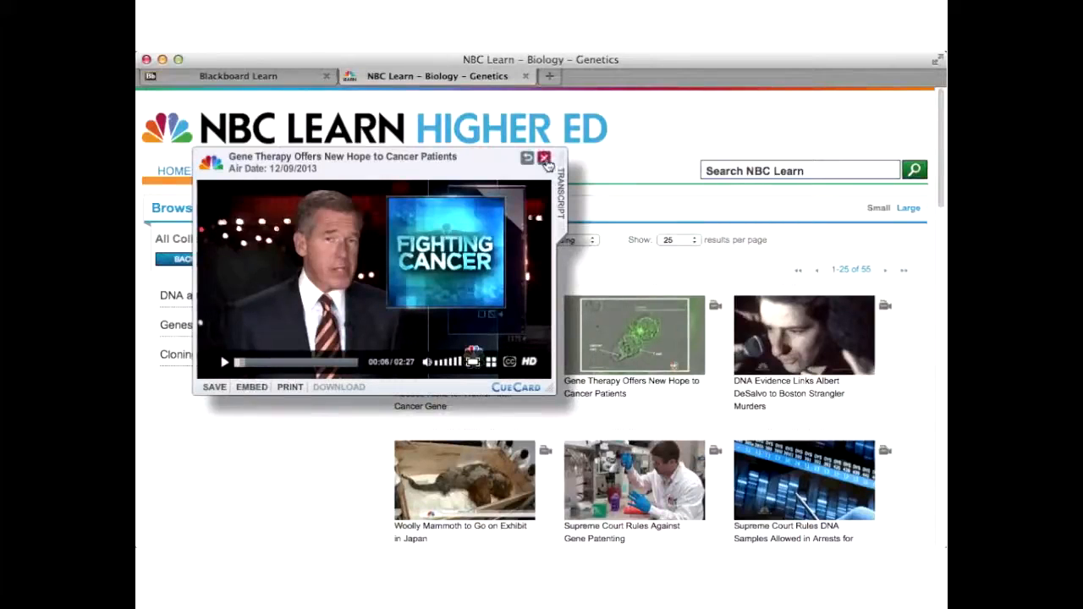
left_click(544, 158)
Run an advanced search of the NBC Learn collection for the keyword "bitcoin"
left_click(308, 208)
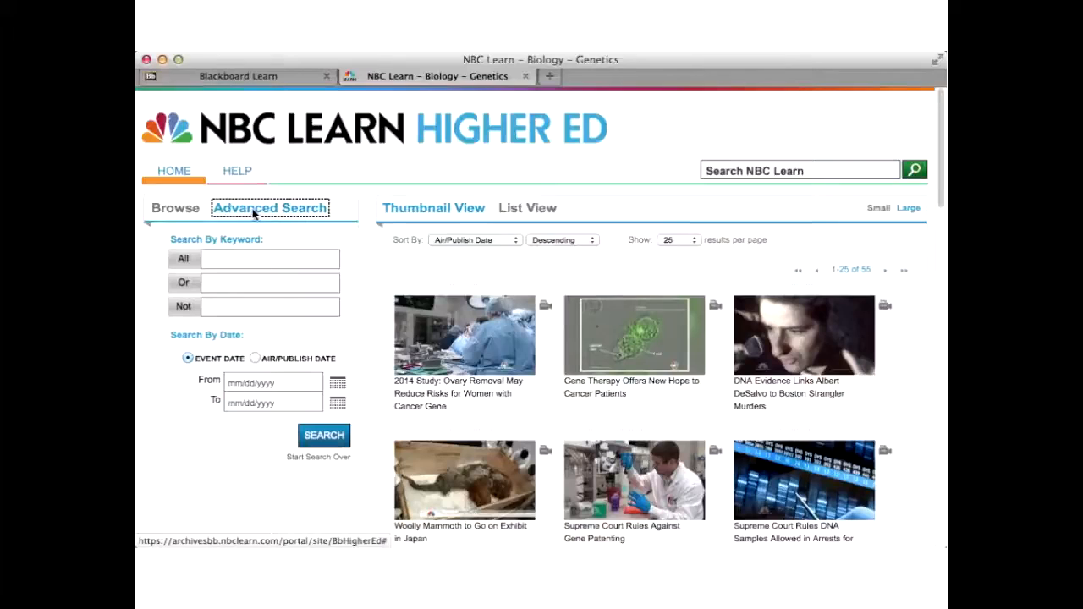
left_click(259, 259)
type("bitcoin")
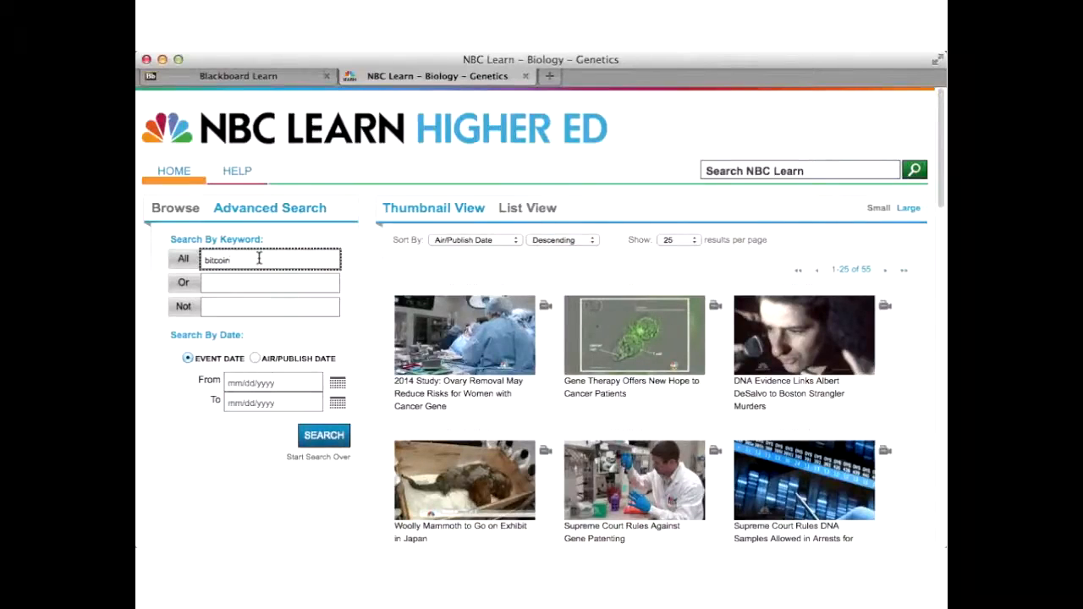
key("Return")
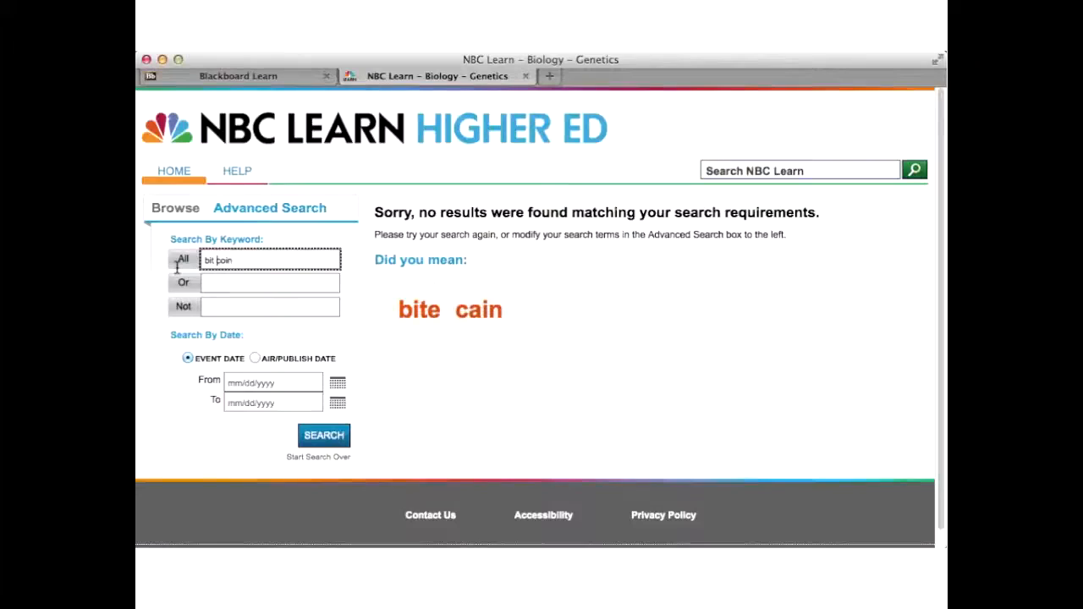
Replace the advanced search keyword with "genetics" and search the collection for it
left_click_drag(242, 263, 192, 263)
type("genetics")
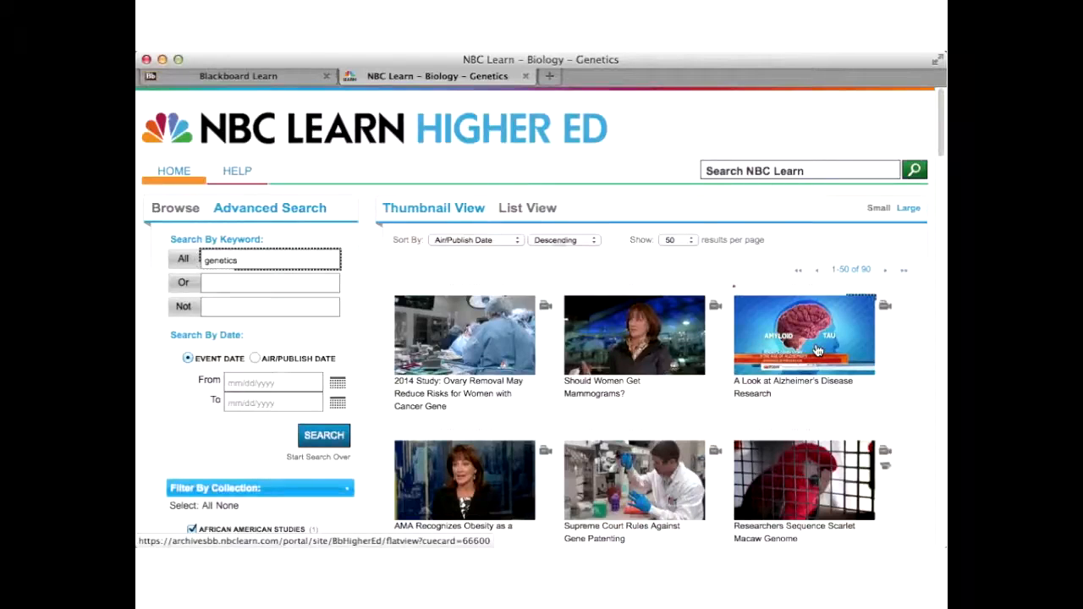
Open the video "A Look at Alzheimer's Disease Research", pause it and embed it in the content item
left_click(817, 349)
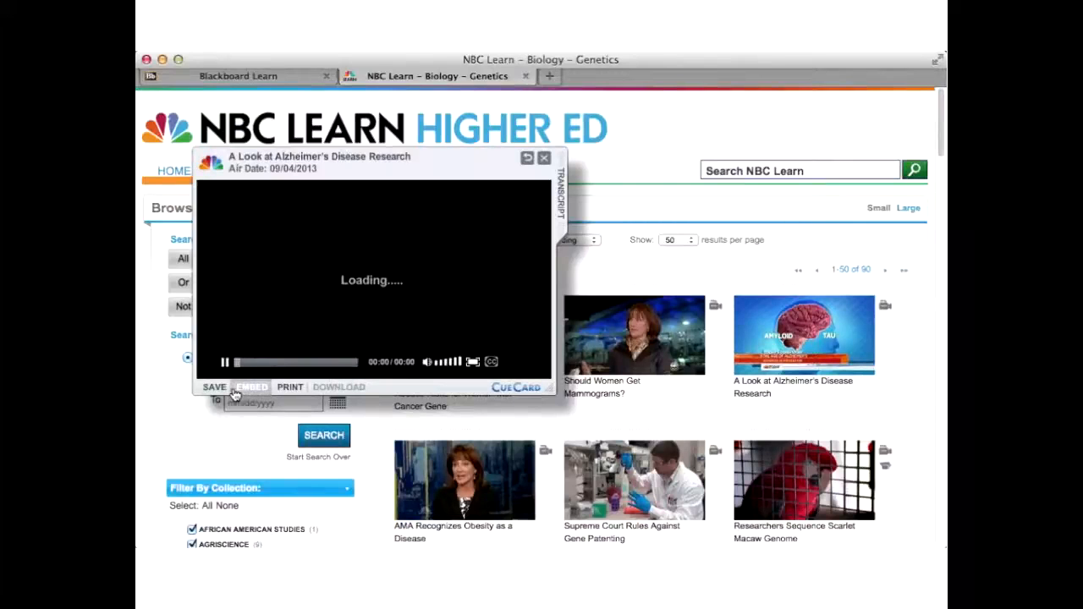
left_click(225, 366)
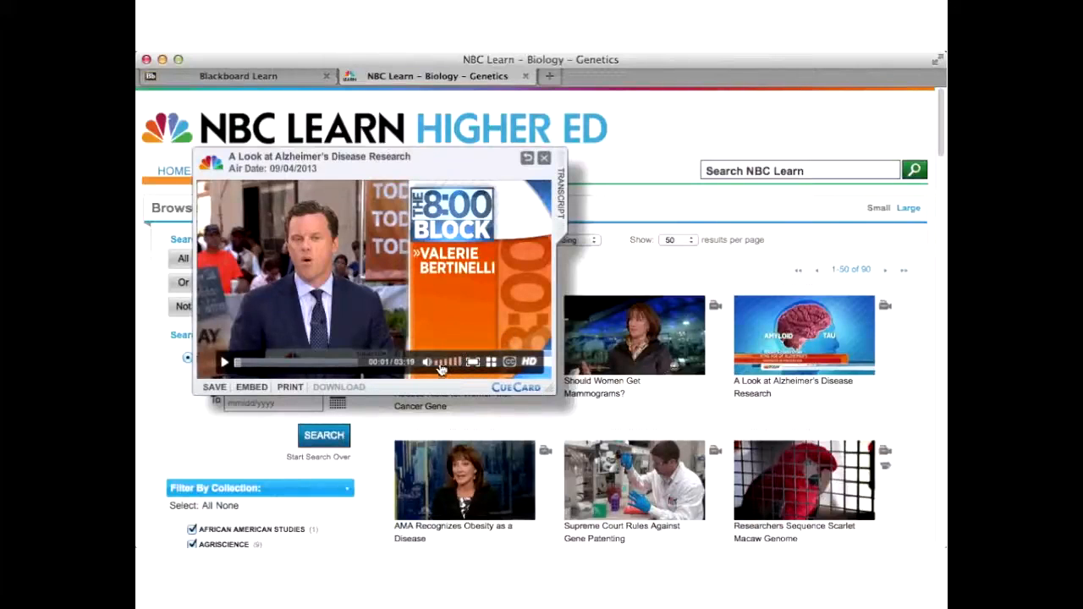
left_click(253, 389)
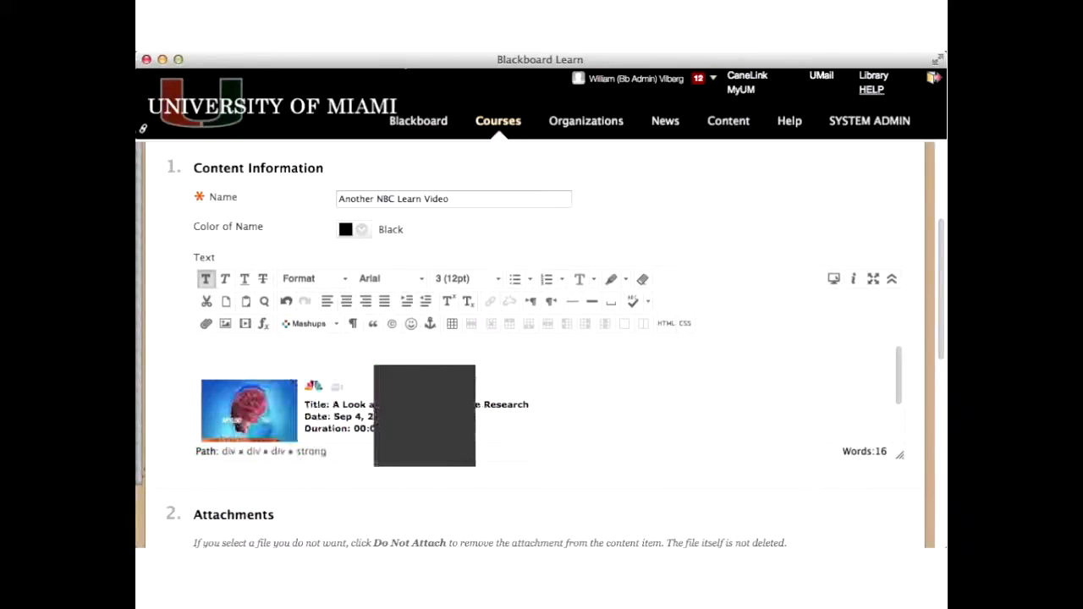
Add the line "Watch this video before class on Wednesday, asdfasfd. We will discuss it then." above the embedded video
left_click(338, 348)
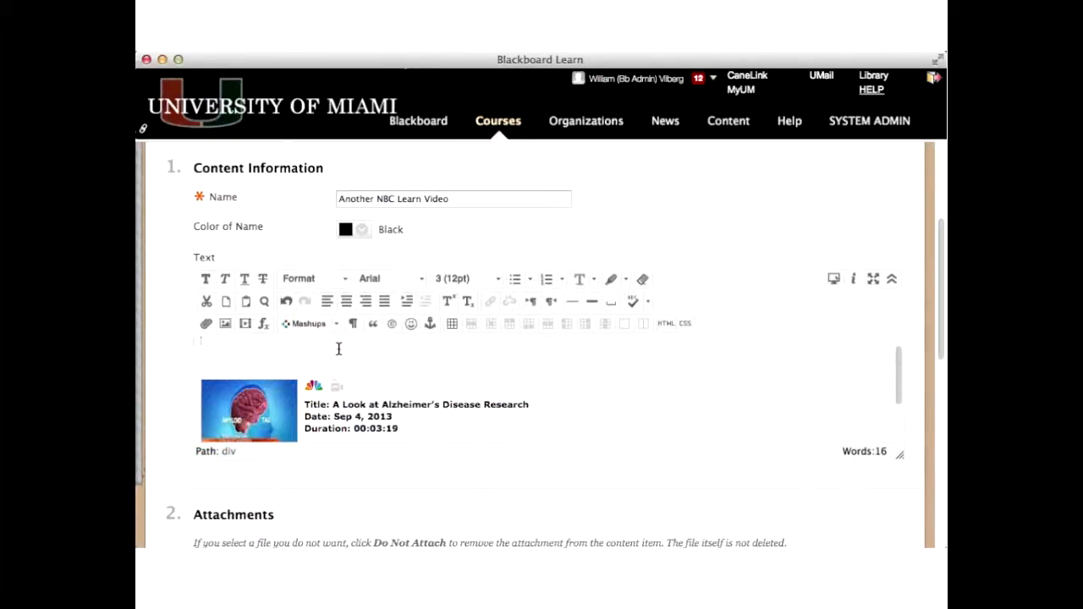
key("Return")
key("BackSpace")
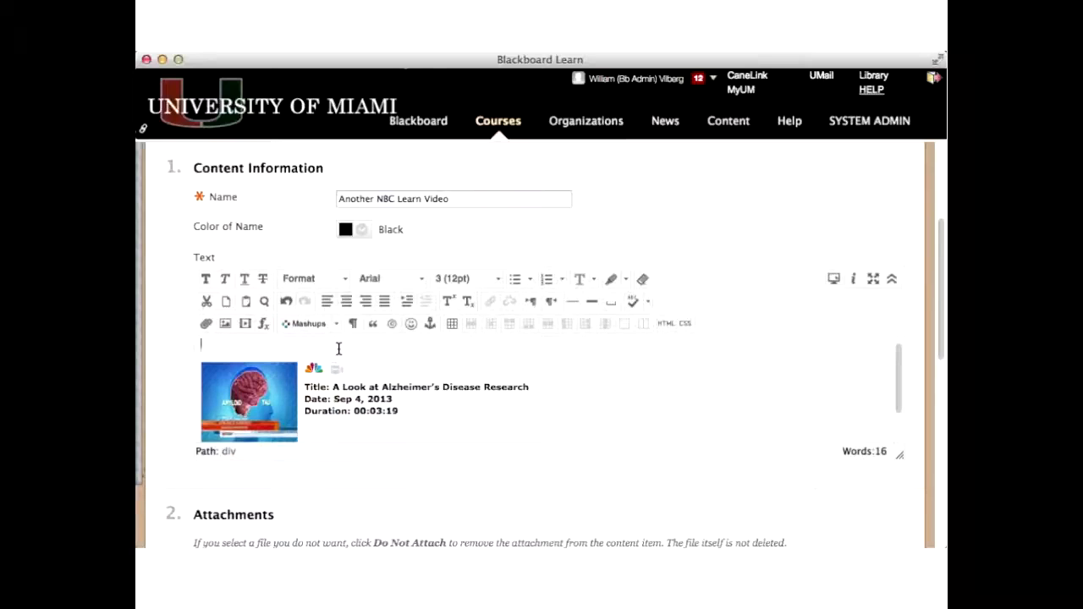
type("Wat")
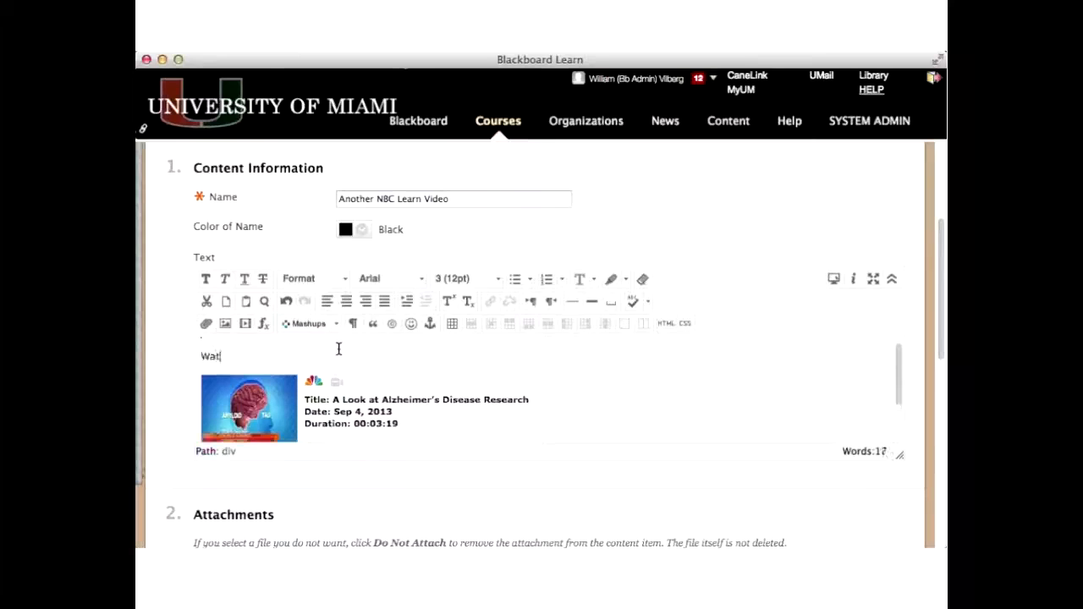
type("ch this video before class on ")
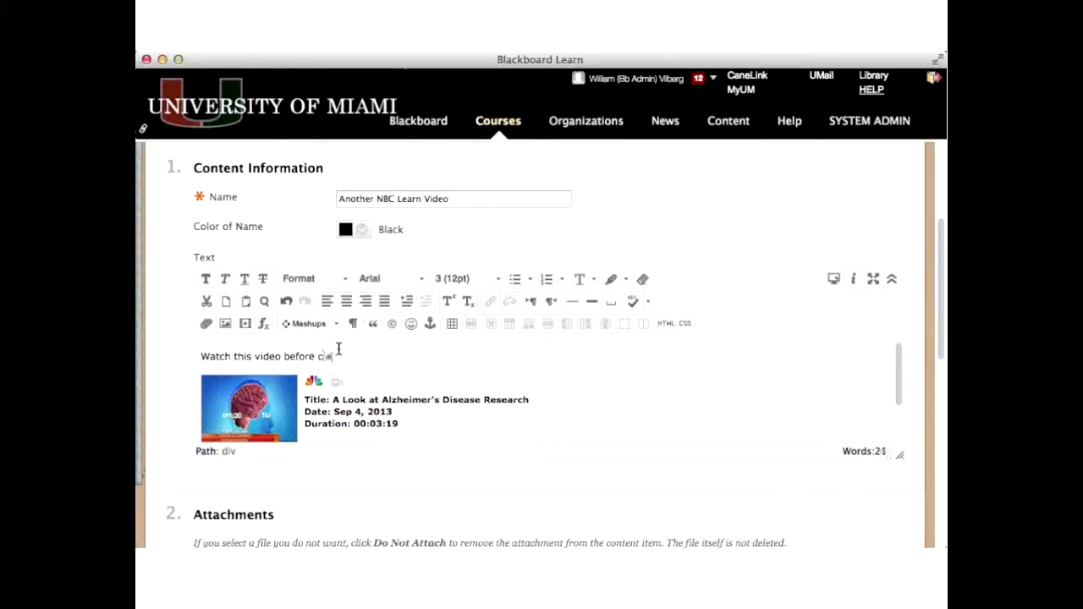
type("Wednee")
key("BackSpace")
type("sday")
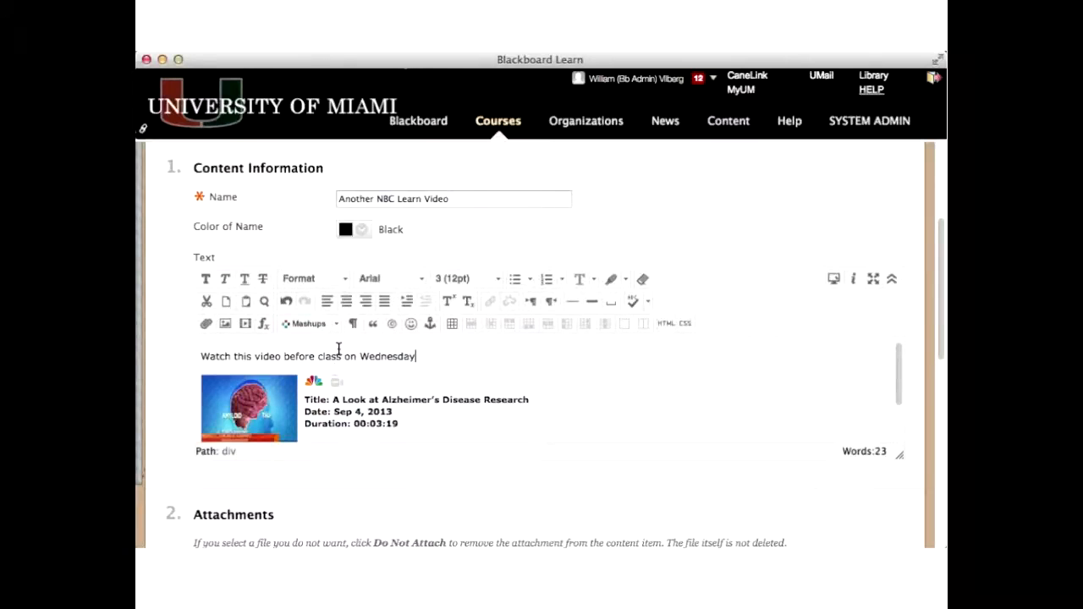
type(", asdfasfd ")
type(" We will discuss it then.")
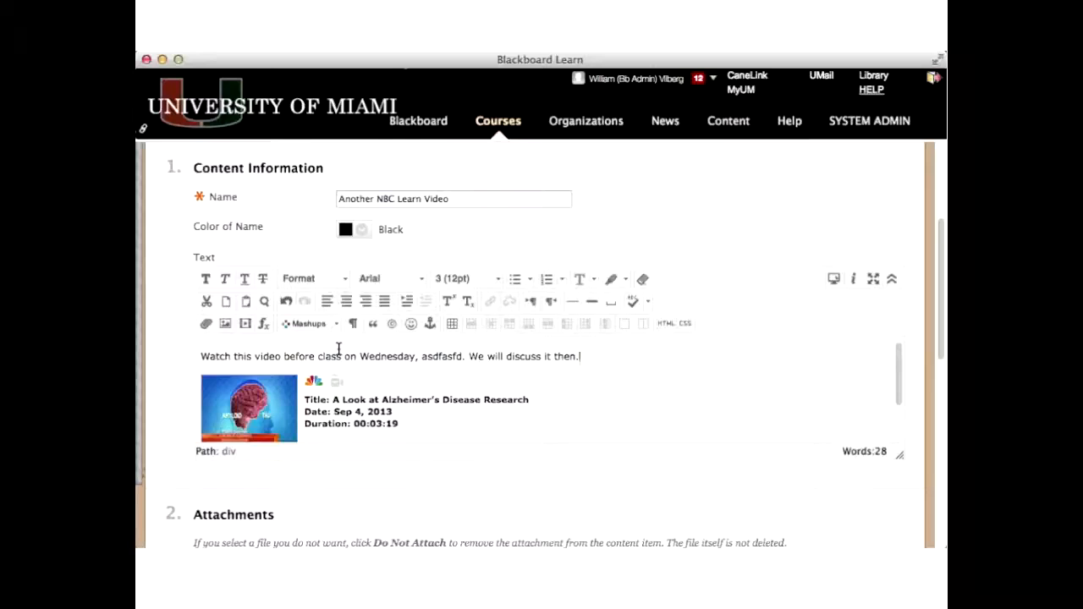
Review the item's text and options, and submit it to Course Documents with the default settings
scroll(597, 391, "down", 2)
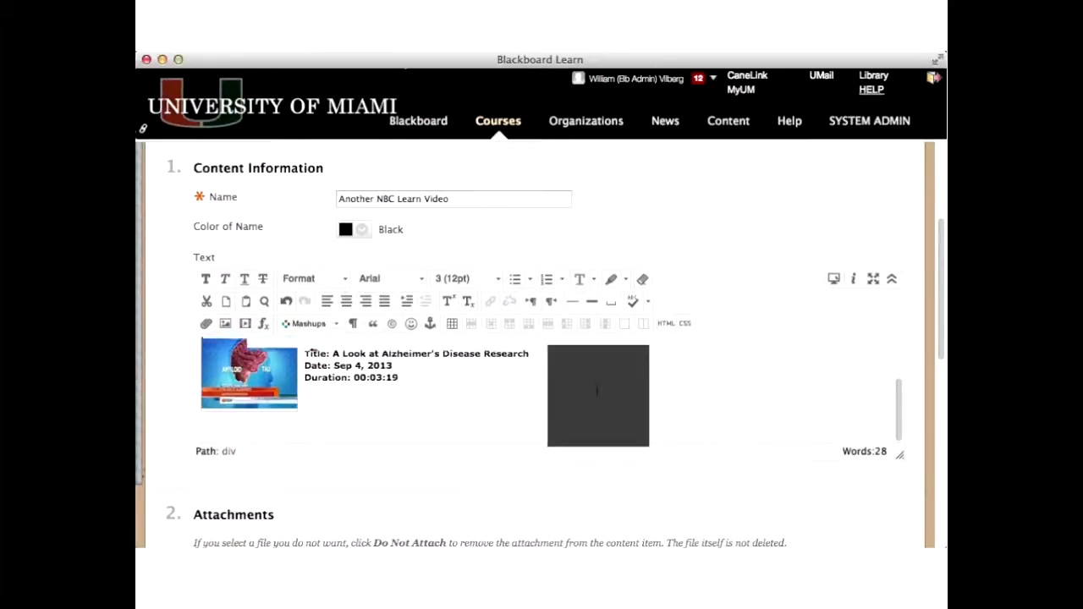
scroll(597, 391, "up", 2)
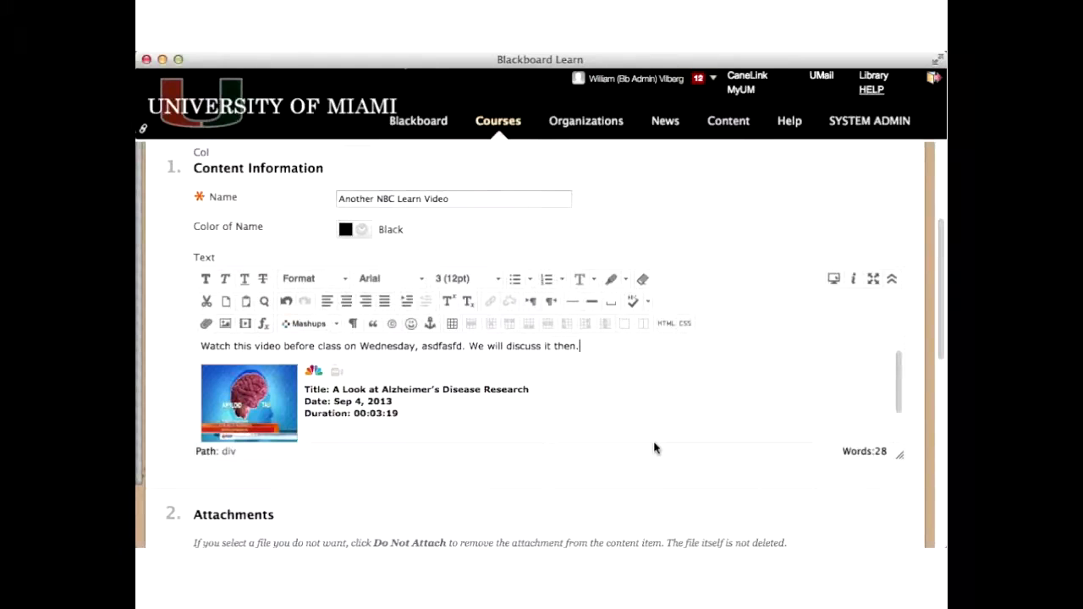
scroll(653, 448, "down", 5)
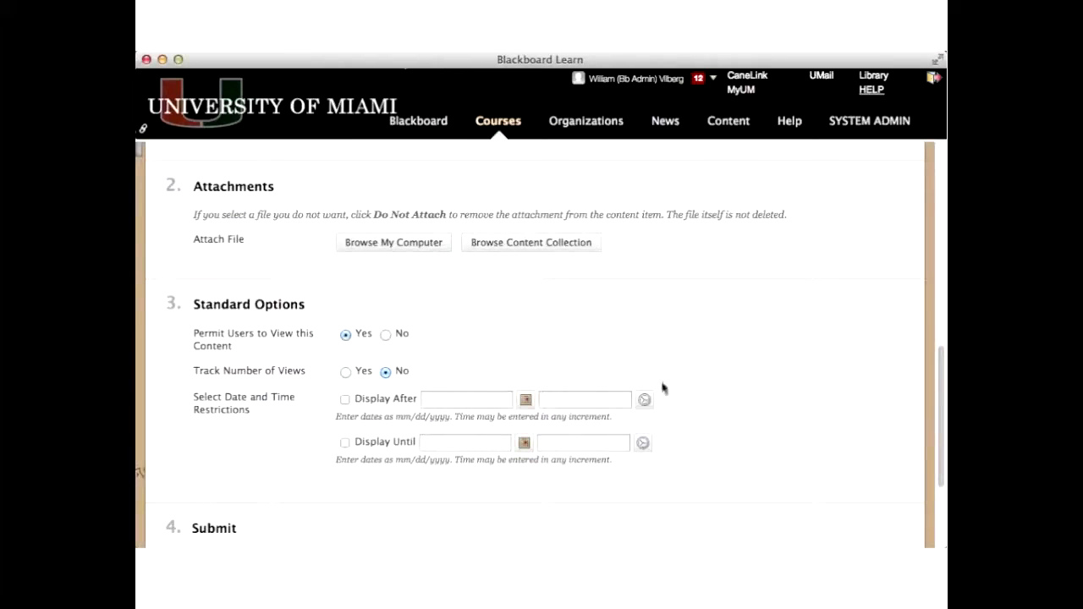
scroll(822, 418, "down", 3)
left_click(882, 443)
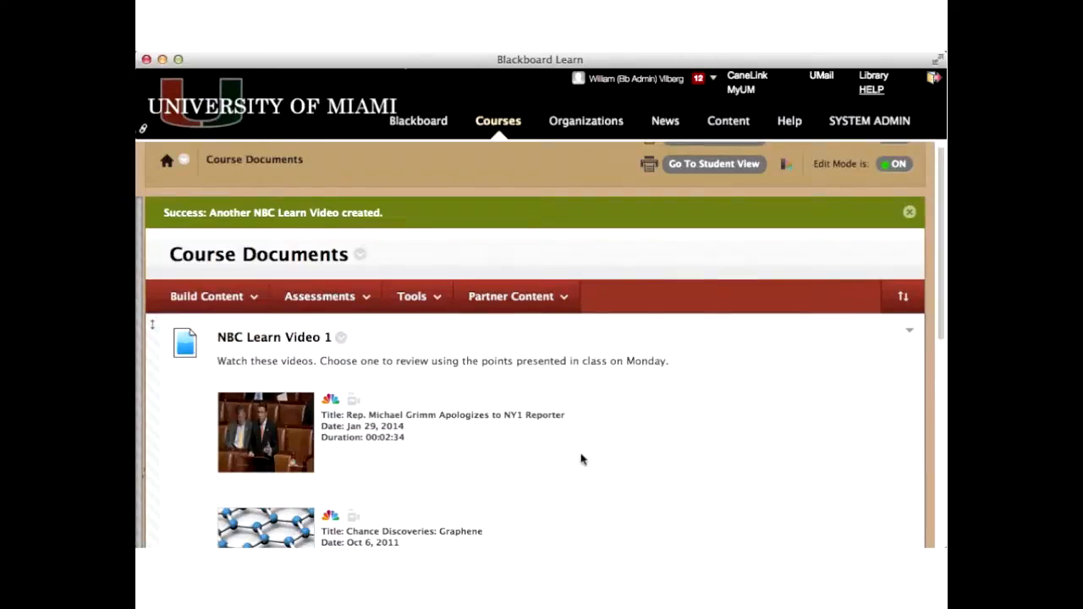
Check the embedded Alzheimer's video under "Another NBC Learn Video" by opening its player, and close the player
scroll(508, 448, "down", 5)
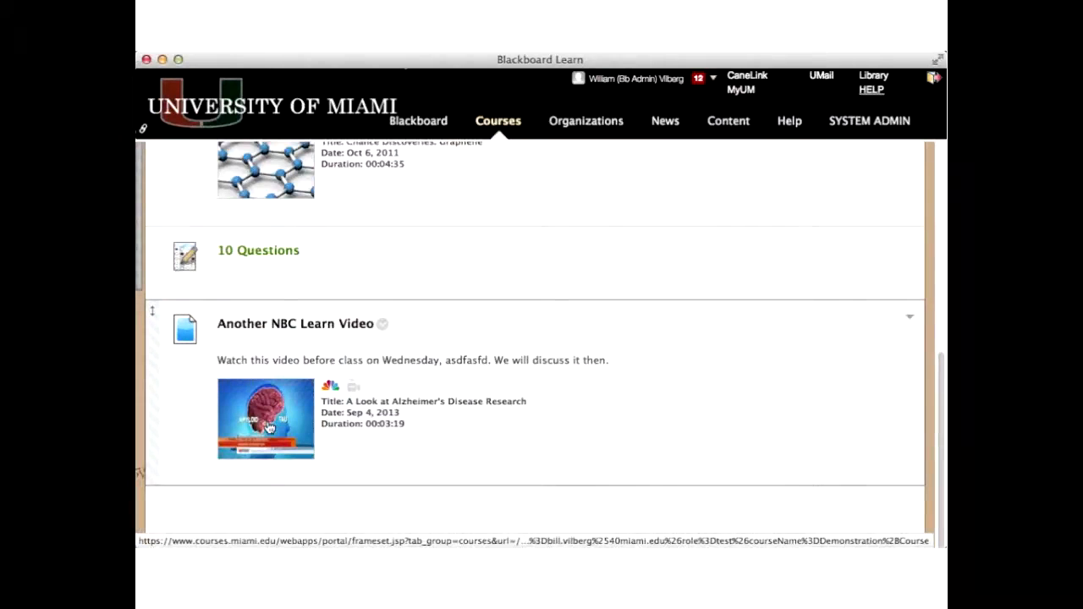
left_click(270, 427)
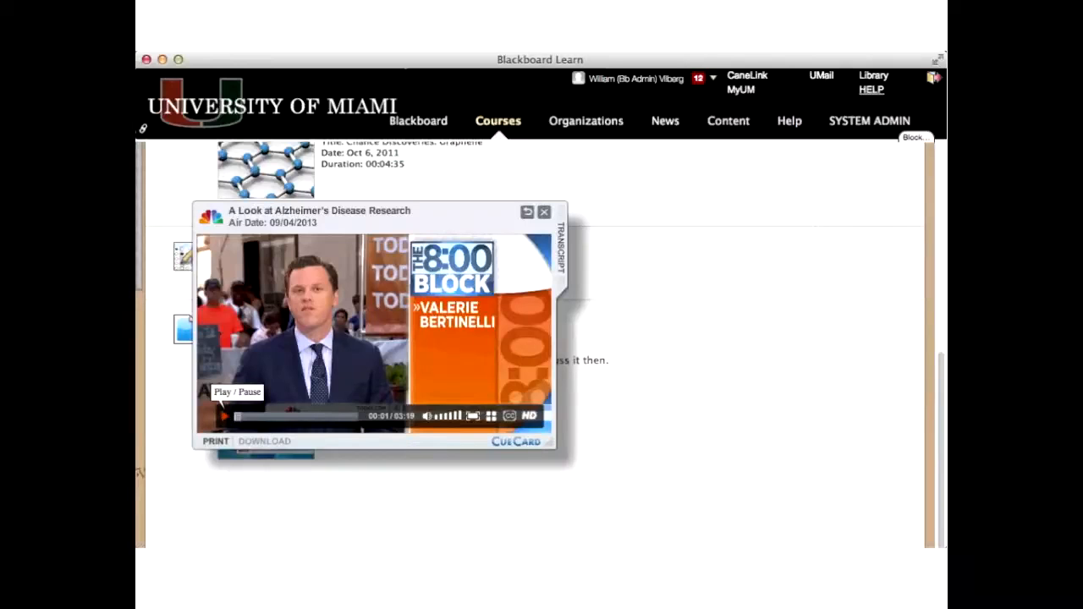
left_click(544, 213)
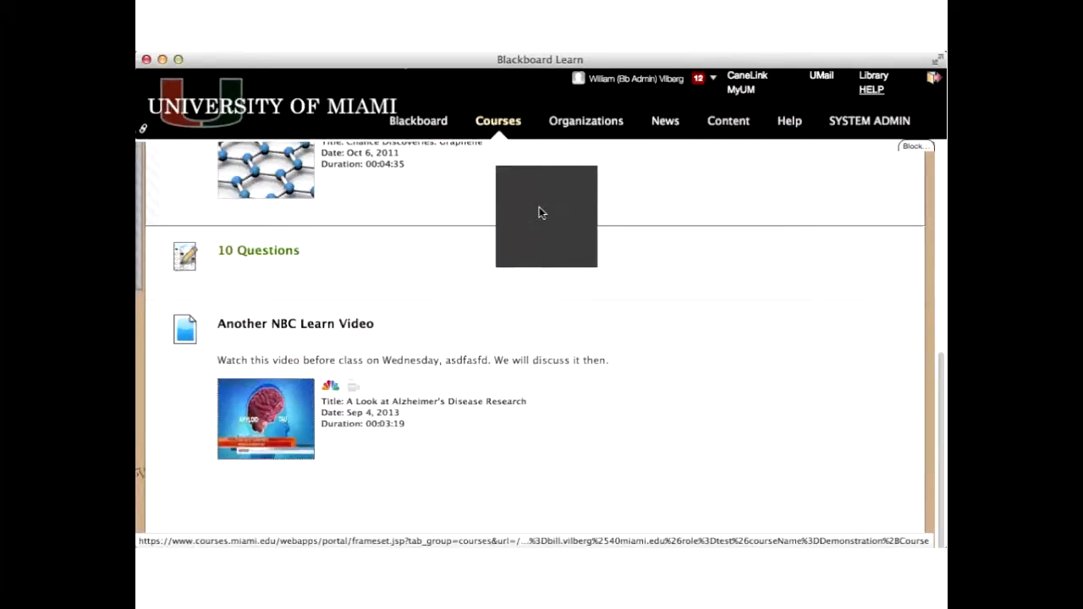